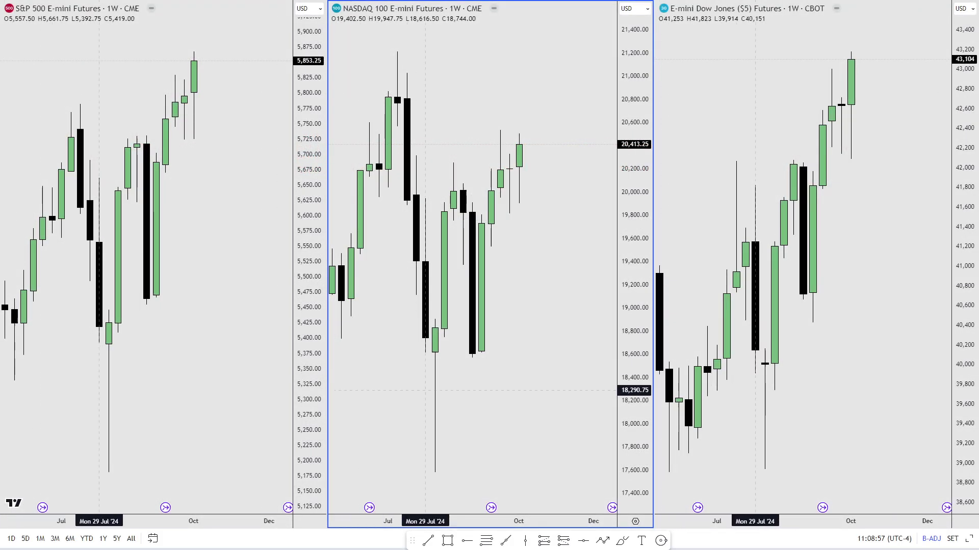
Step: Switch all three charts to monthly candles and mark 20,538 on NASDAQ with a horizontal line
type("1M")
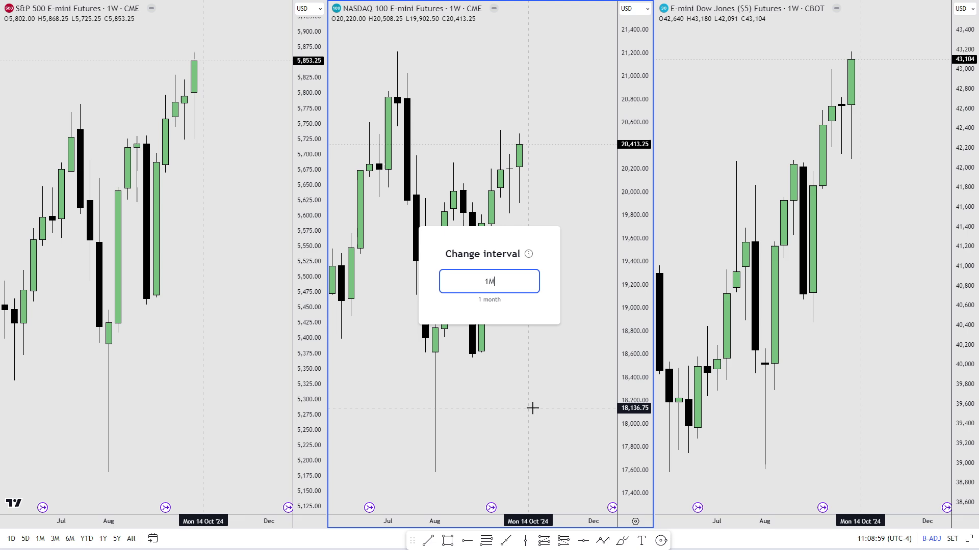
key("Return")
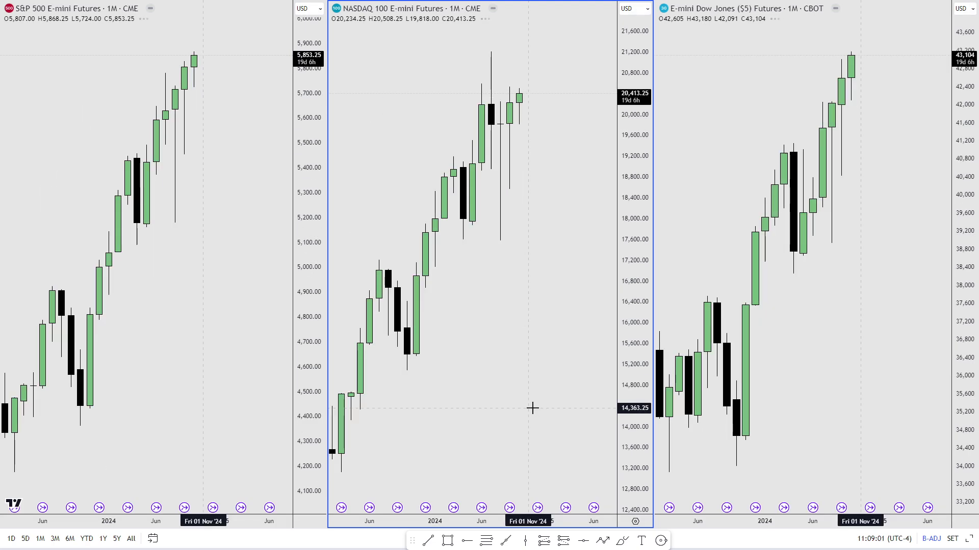
scroll(530, 354, "up", 5)
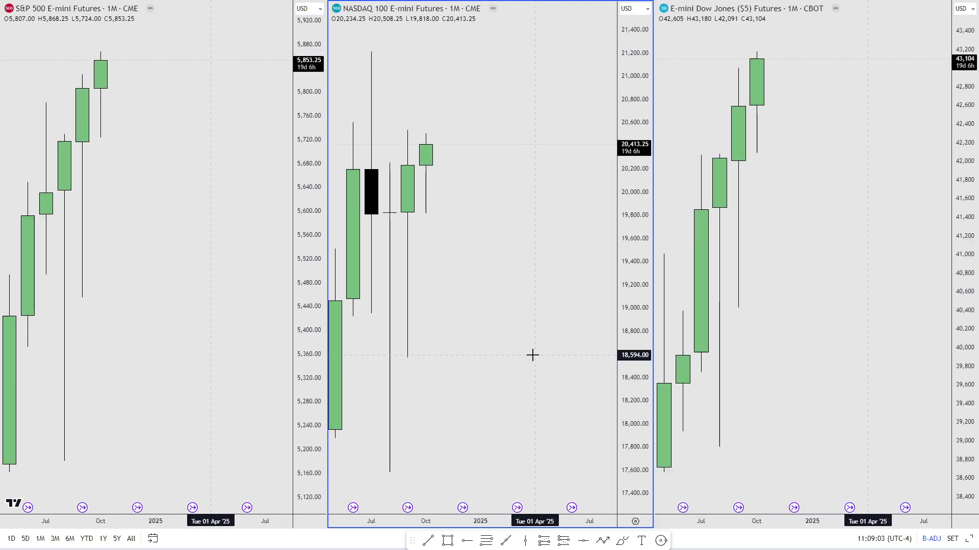
left_click(467, 540)
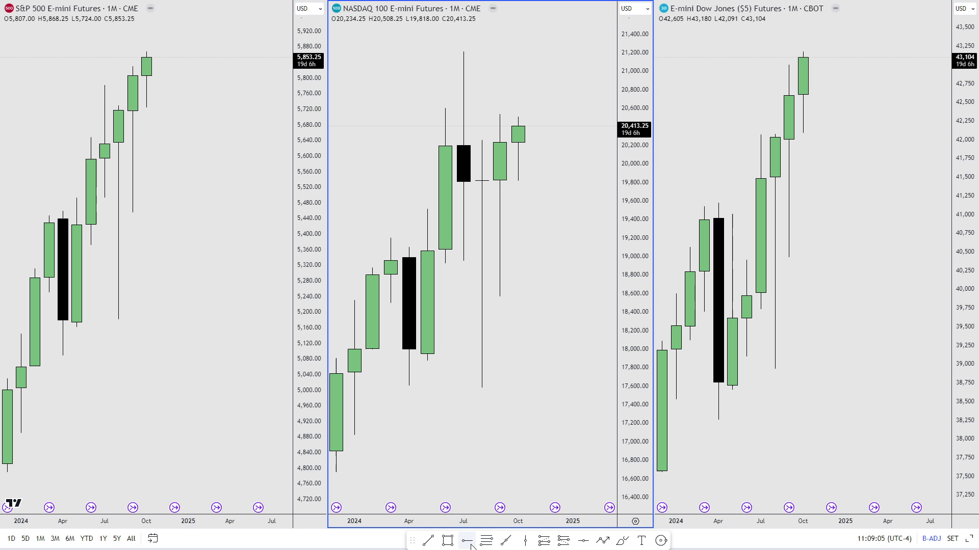
left_click(500, 114)
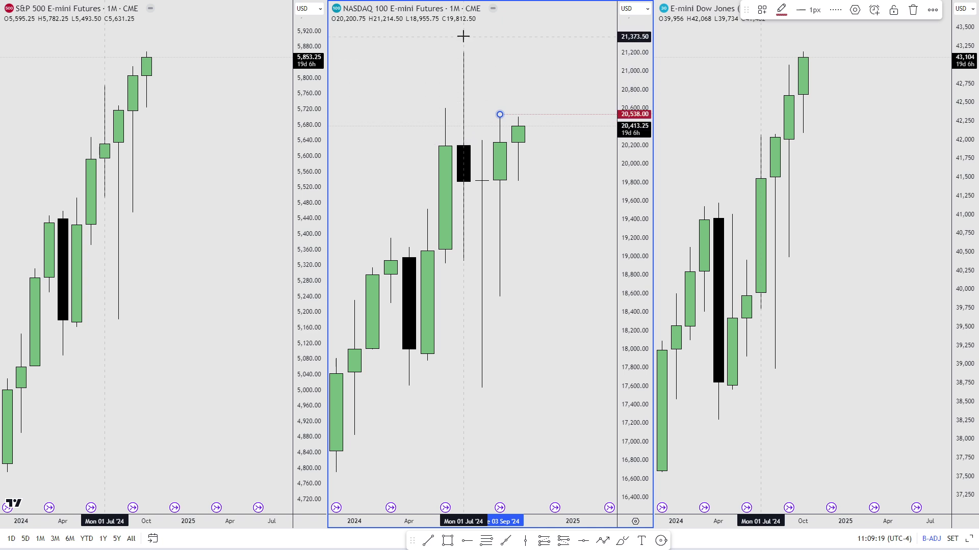
Step: Draw a Fibonacci retracement on NASDAQ from the July high of 21,214.50 down to about 20,200
left_click(504, 504)
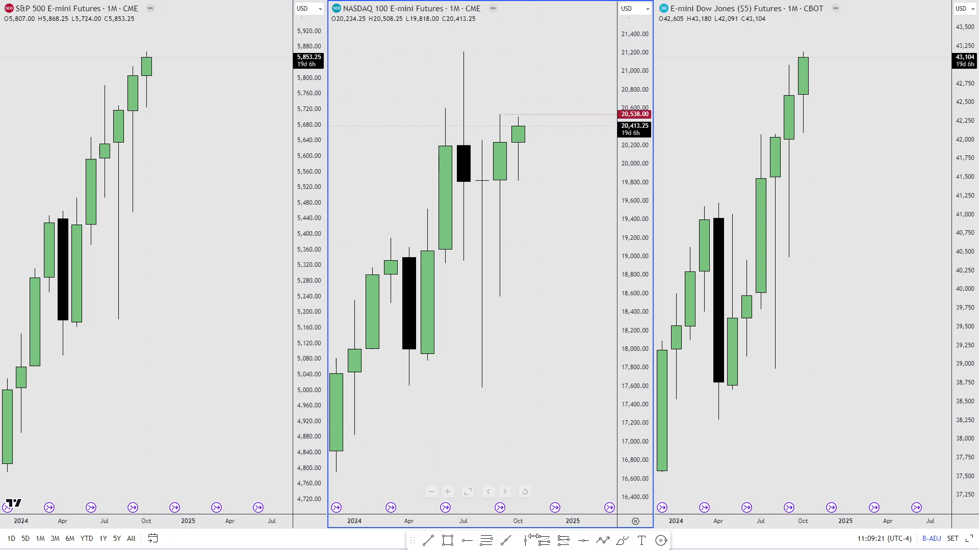
left_click(491, 544)
left_click(461, 51)
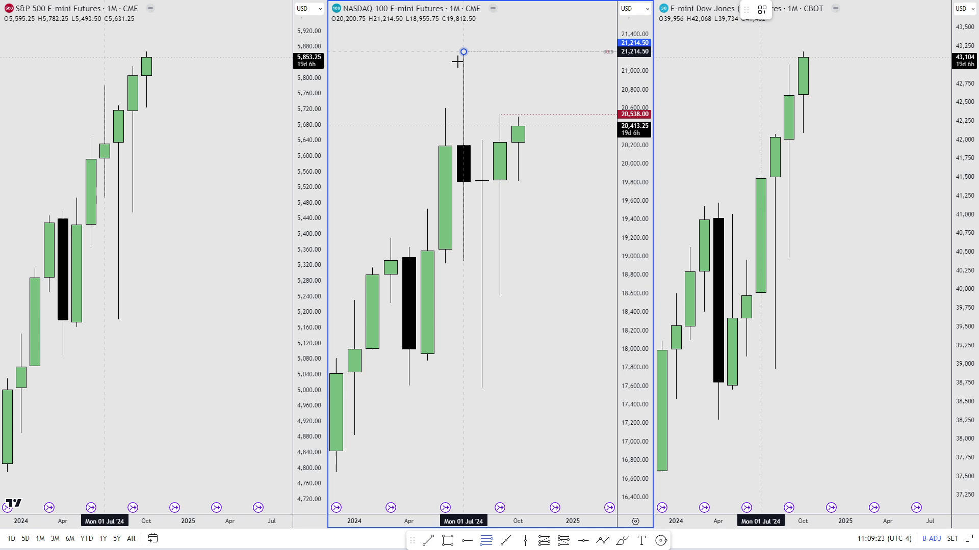
left_click(459, 139)
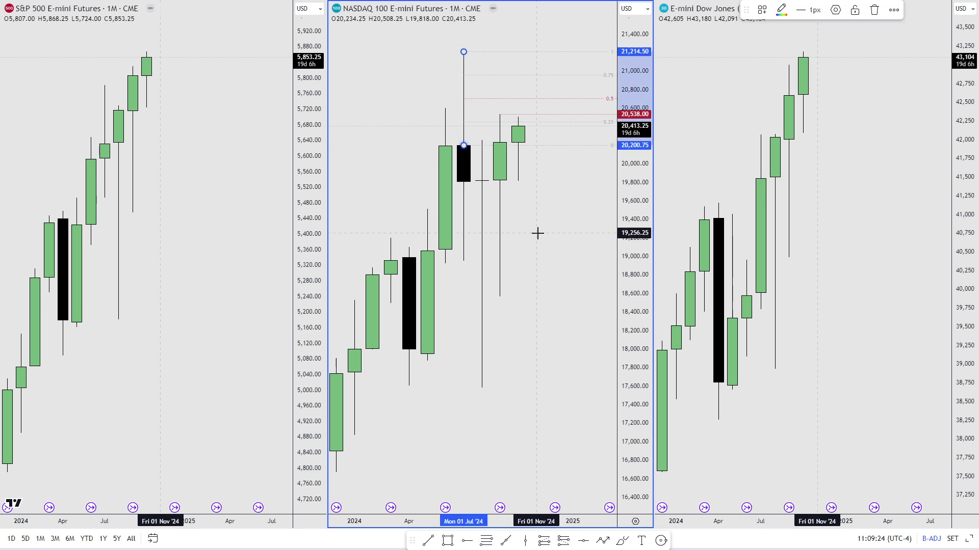
left_click(556, 112)
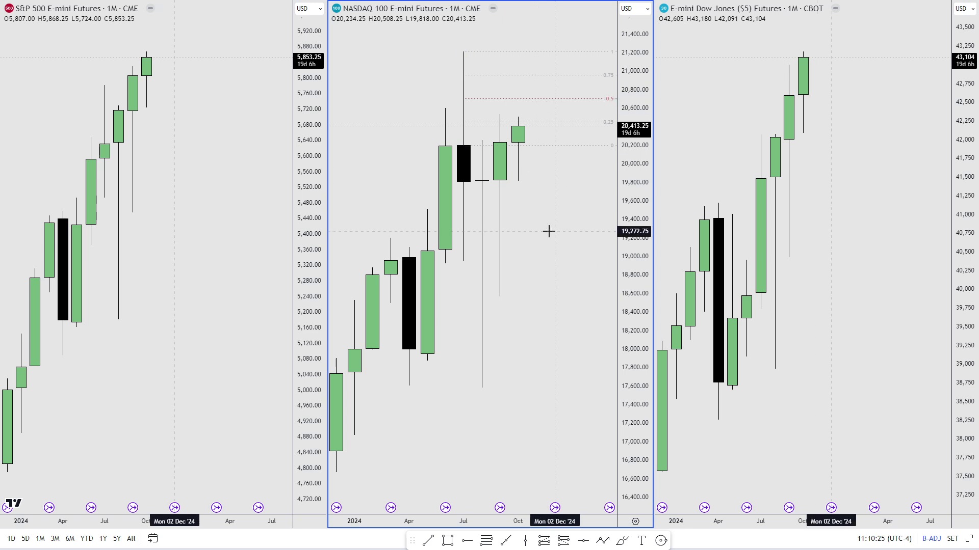
Step: Delete the NASDAQ Fibonacci retracement and switch all charts to weekly candles
left_click(565, 101)
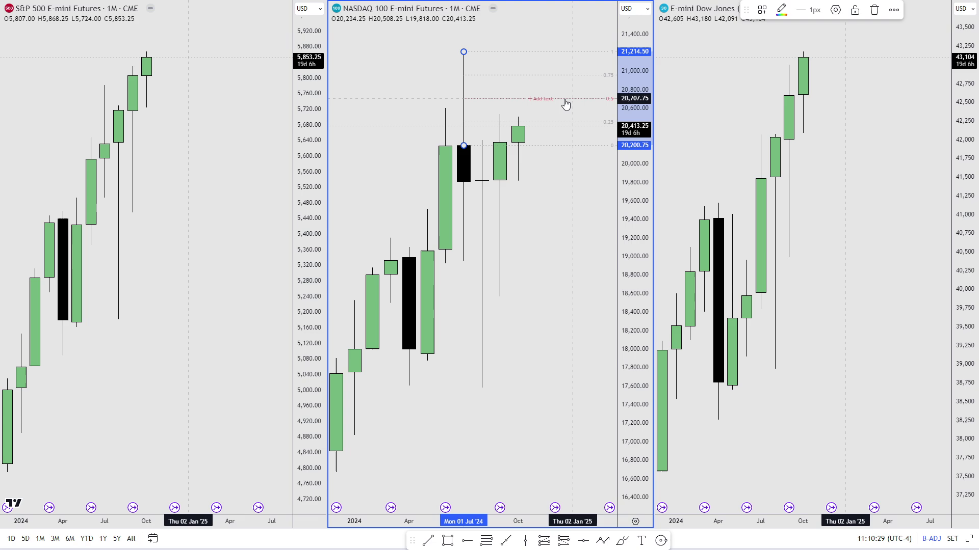
key("Delete")
type("1")
key("Return")
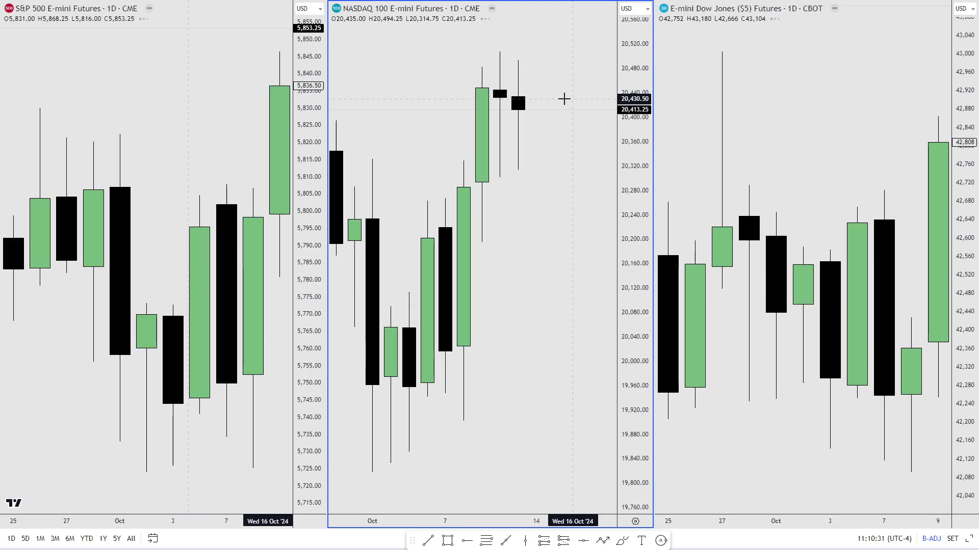
type("1w")
key("Return")
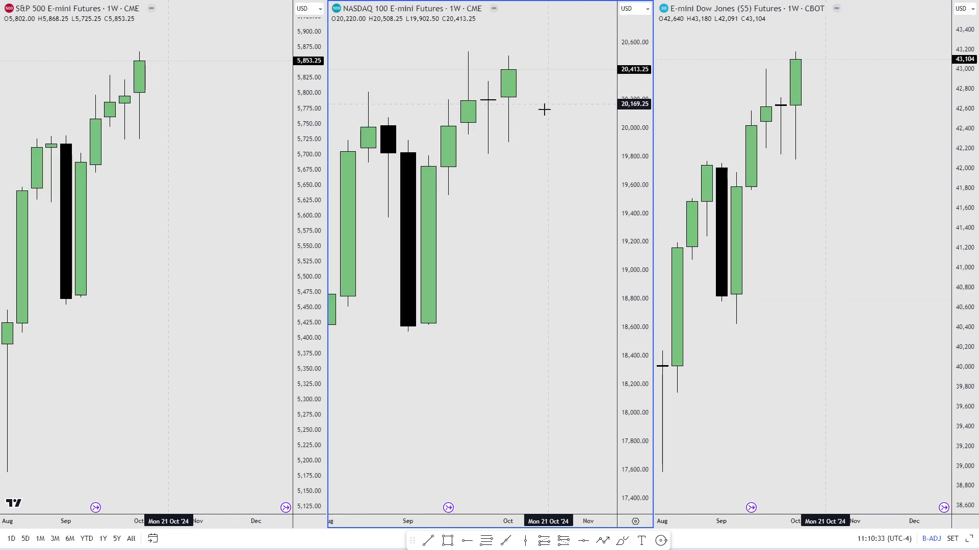
Step: Draw a rectangle over the NASDAQ fair-value gap between 19,808 and 20,040
left_click_drag(505, 212, 562, 228)
scroll(562, 229, "down", 2)
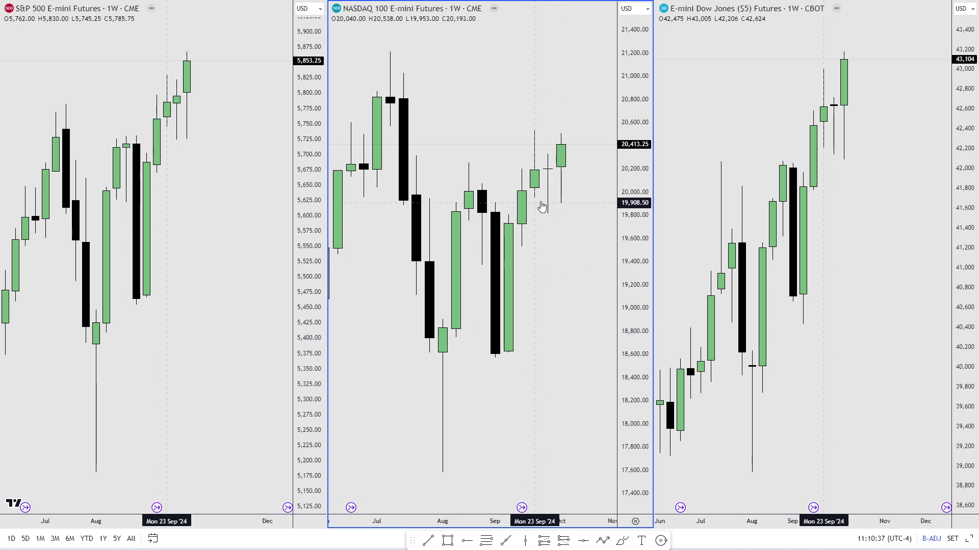
left_click(448, 540)
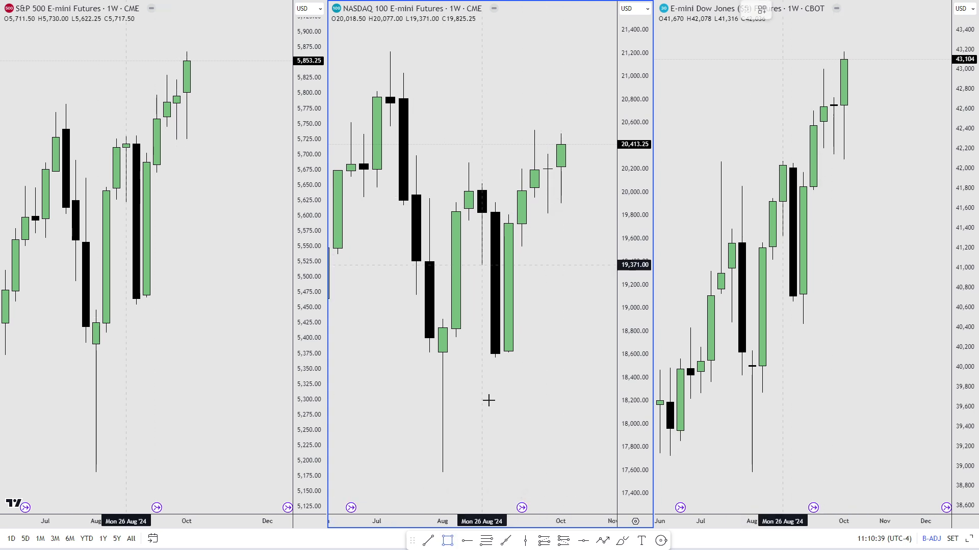
mouse_move(508, 214)
left_mouse_down()
mouse_move(546, 213)
mouse_move(534, 188)
left_mouse_up()
Step: Draw a fair-value-gap rectangle on the Dow chart near 41,980–42,480
left_click(533, 251)
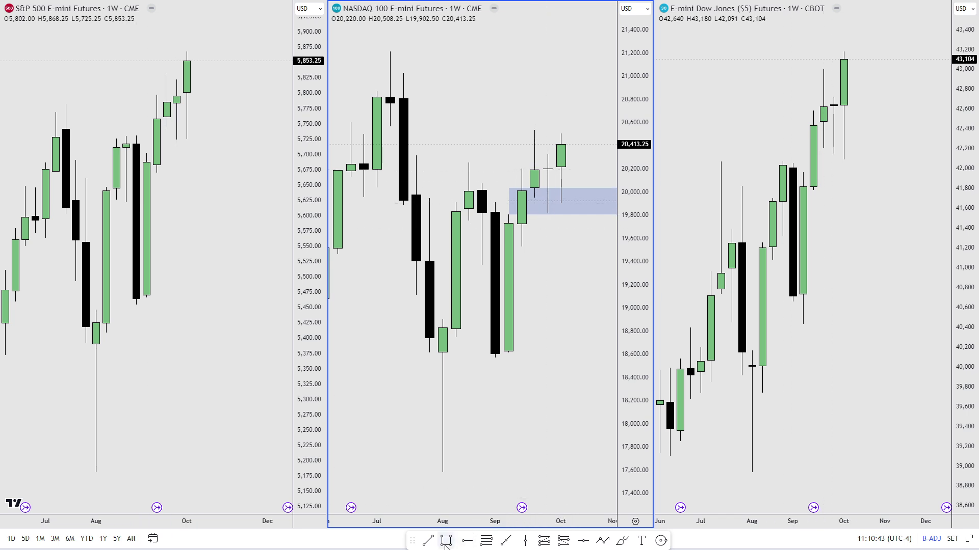
left_click(448, 540)
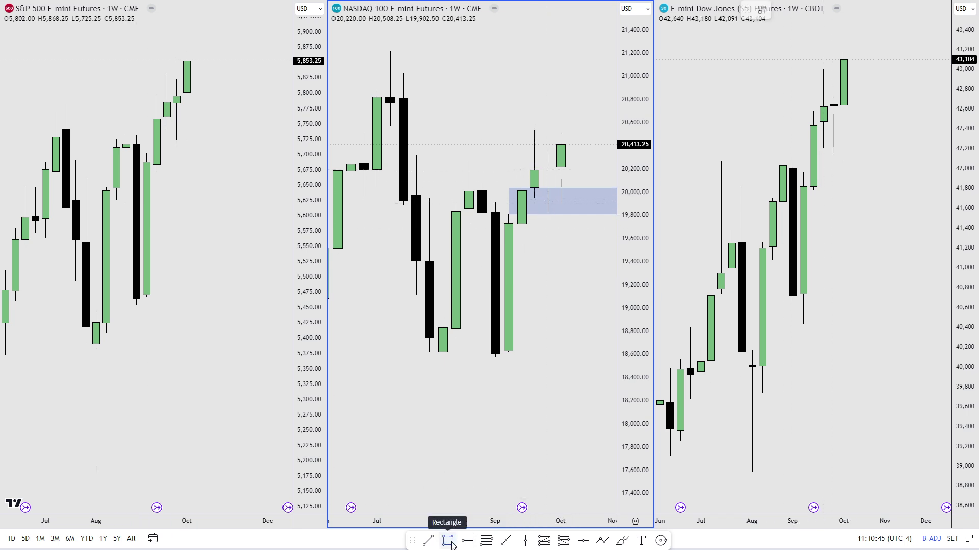
mouse_move(804, 173)
left_mouse_down()
mouse_move(823, 148)
mouse_move(822, 120)
left_mouse_up()
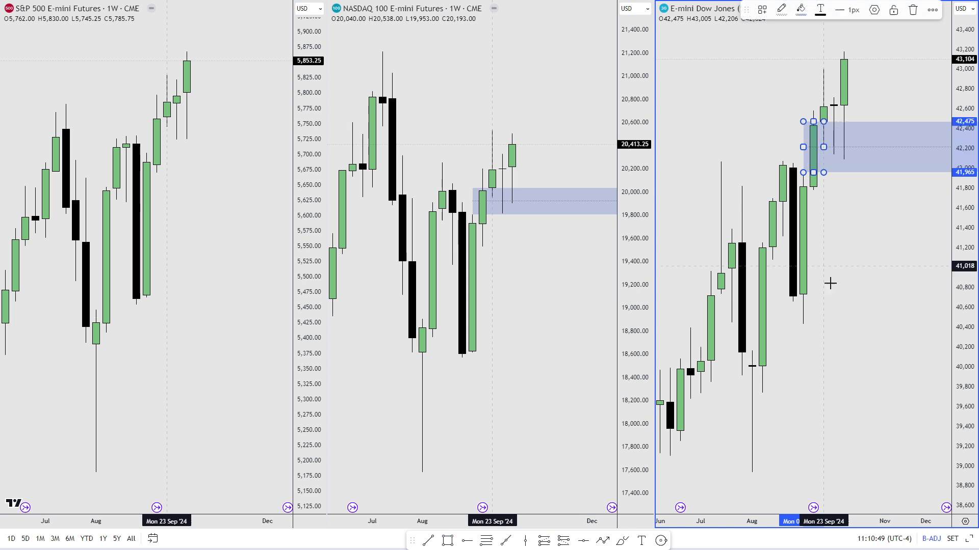
left_click(830, 280)
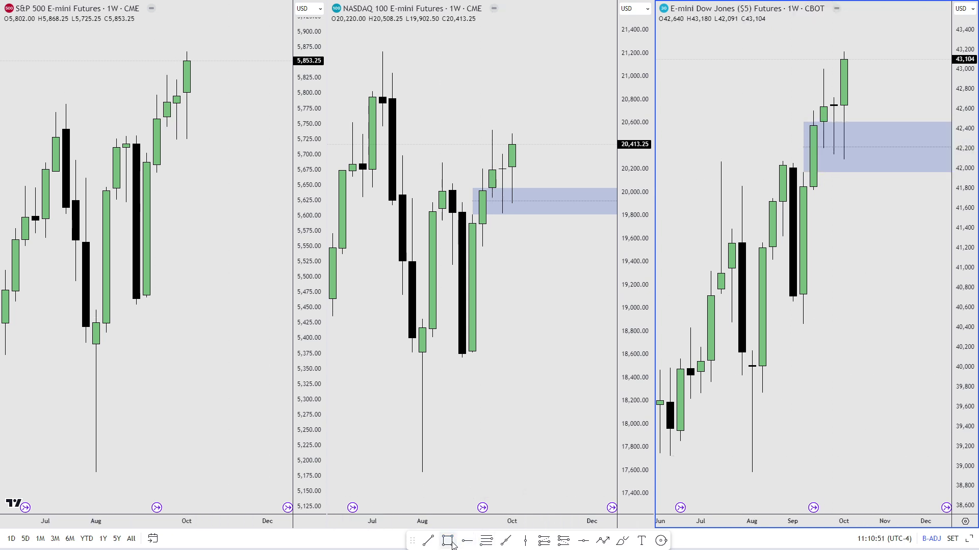
Step: Draw a fair-value-gap rectangle over recent S&P candles near 5,705–5,760
left_click_drag(144, 152, 167, 117)
left_click(185, 238)
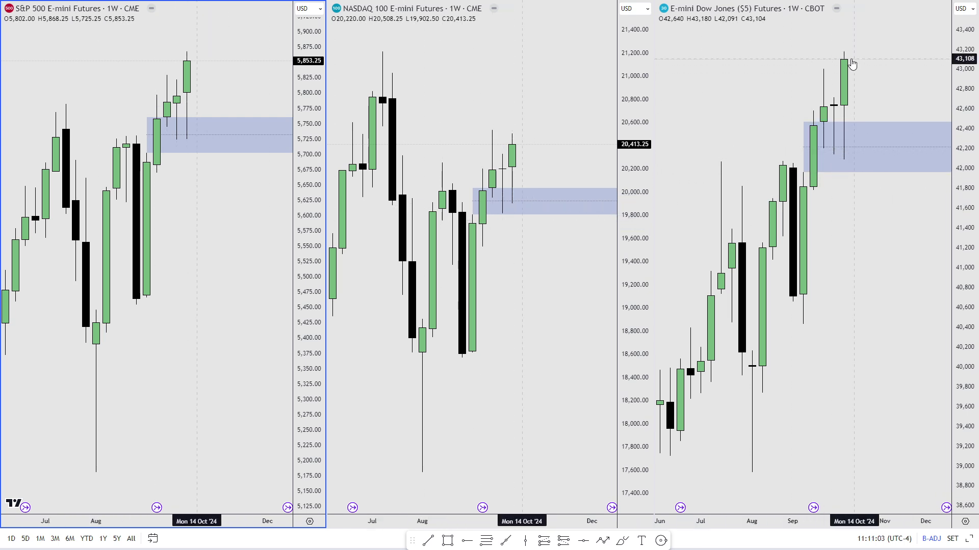
left_click(836, 153)
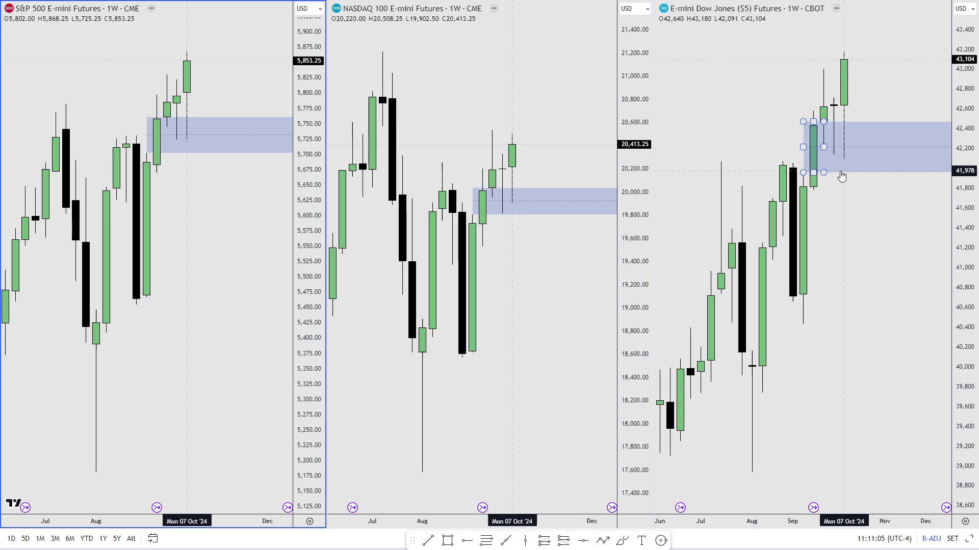
left_click(842, 176)
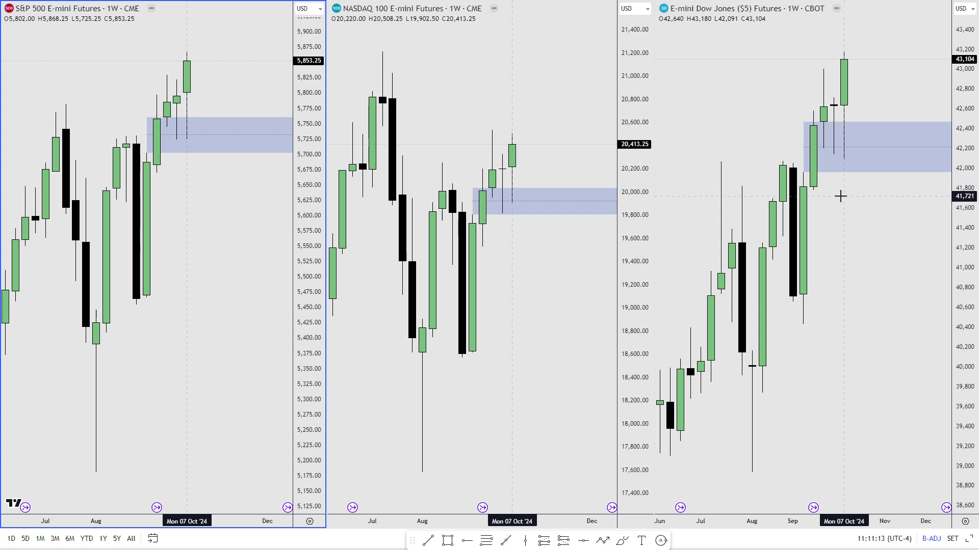
Step: Delete the gap rectangles from the Dow, NASDAQ and S&P charts
left_click(846, 173)
key("Delete")
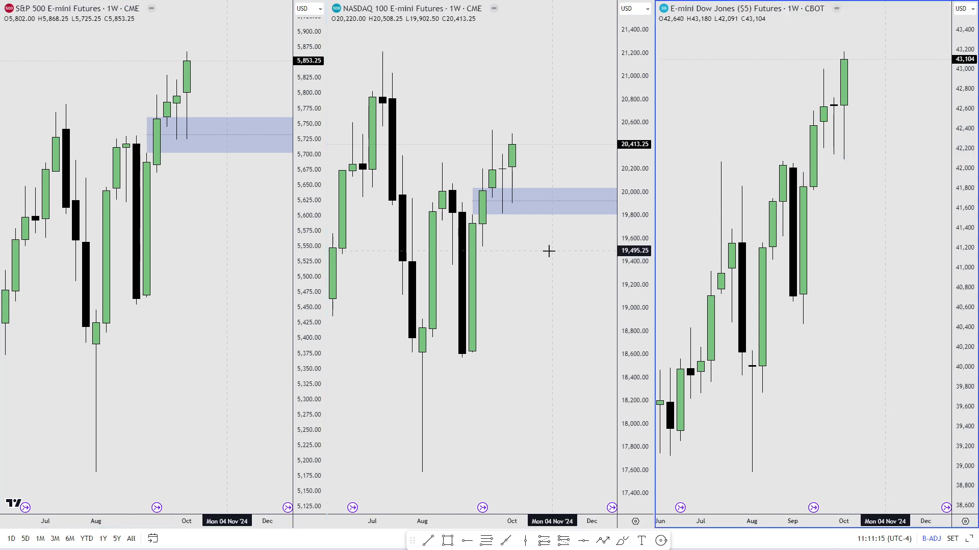
left_click(544, 219)
key("Delete")
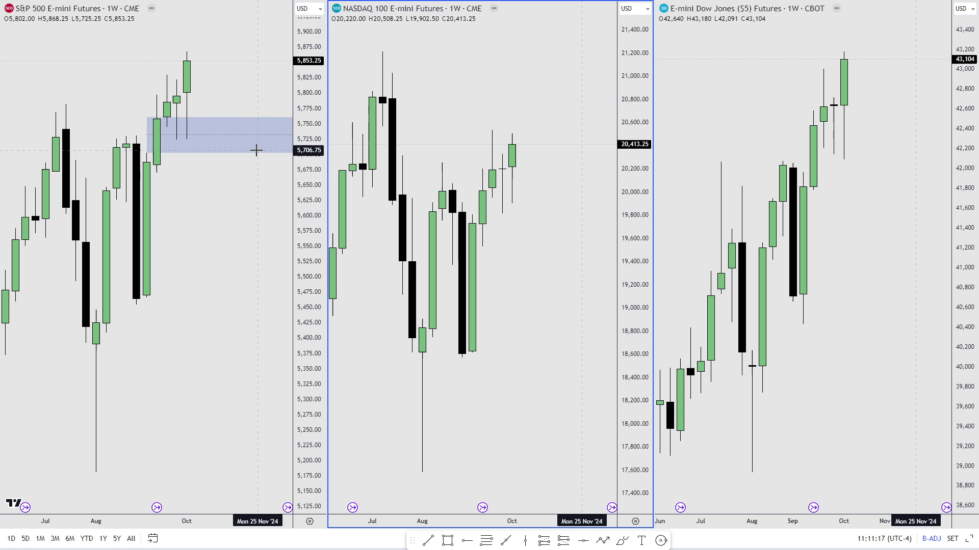
left_click(256, 151)
key("Delete")
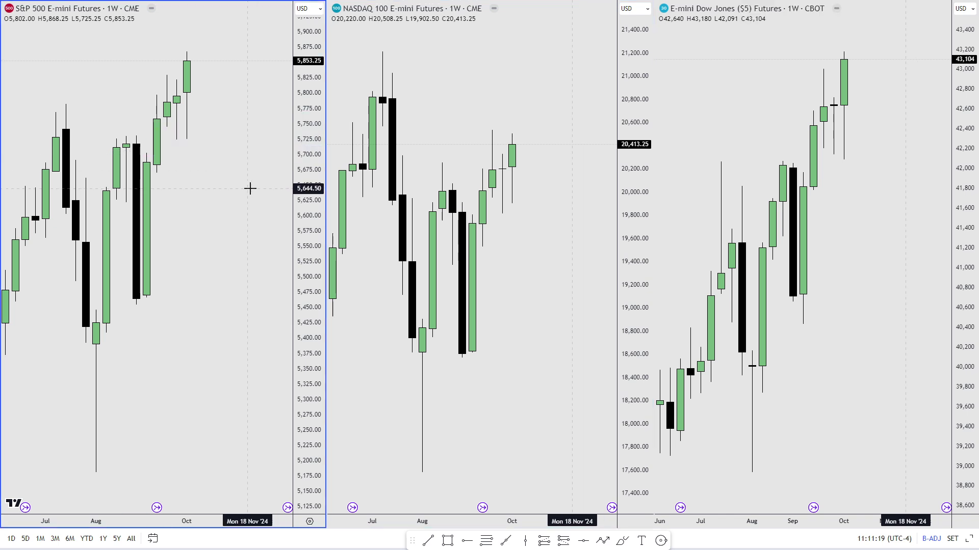
Step: Switch all three charts to daily candles with the 1D interval
type("1D")
key("Return")
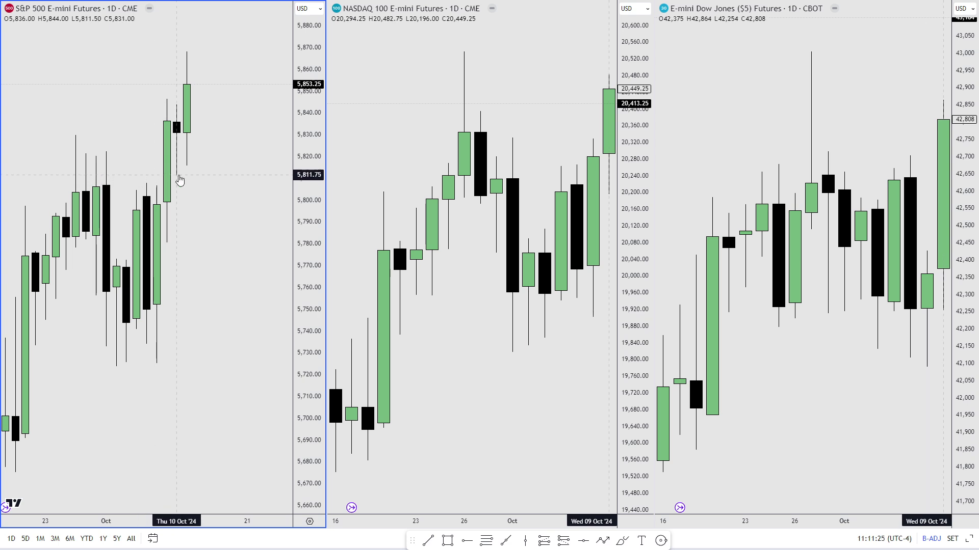
left_click(530, 494)
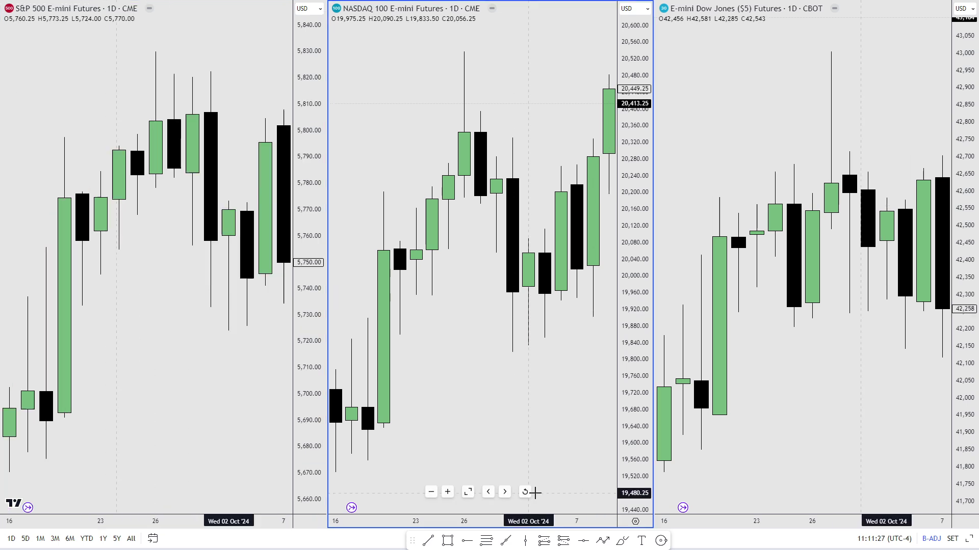
left_click(223, 446)
scroll(230, 446, "down", 5)
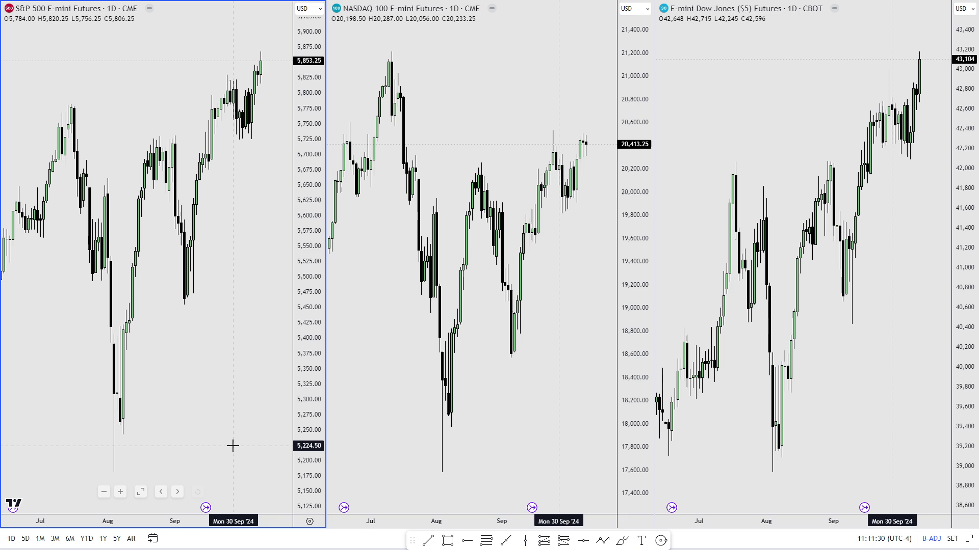
scroll(226, 429, "up", 6)
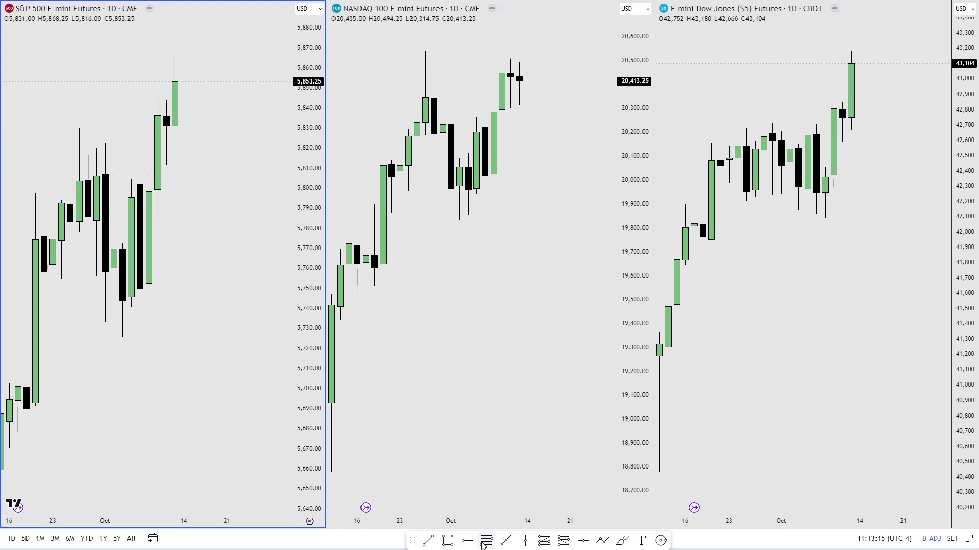
left_click(139, 321)
left_click(139, 172)
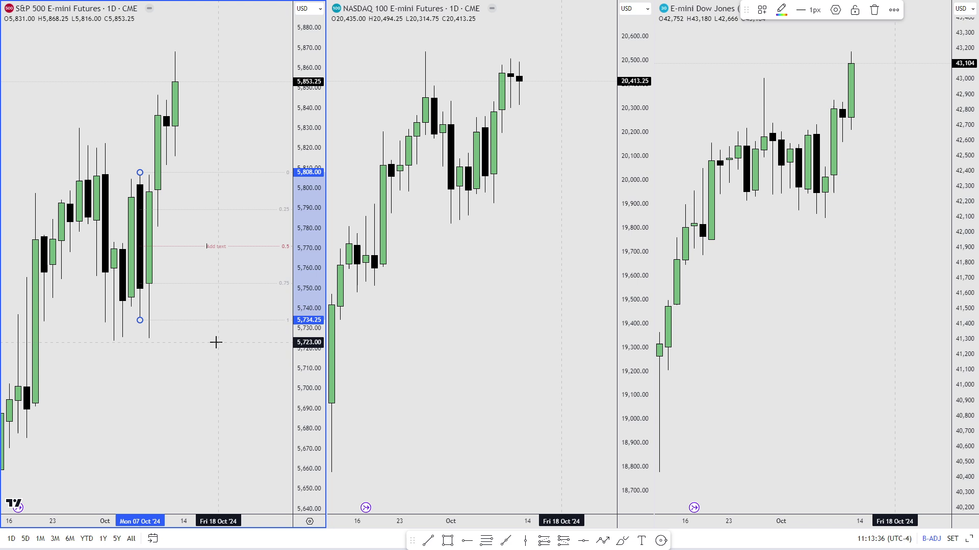
key("Delete")
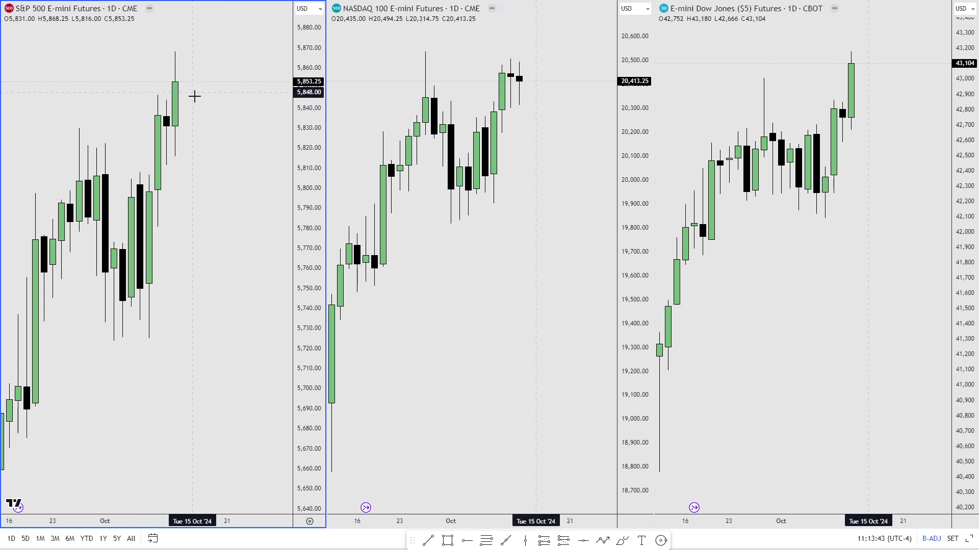
Step: Zoom in on the late-September to mid-October daily candles from the NASDAQ pane
left_click(469, 331)
scroll(568, 277, "up", 3)
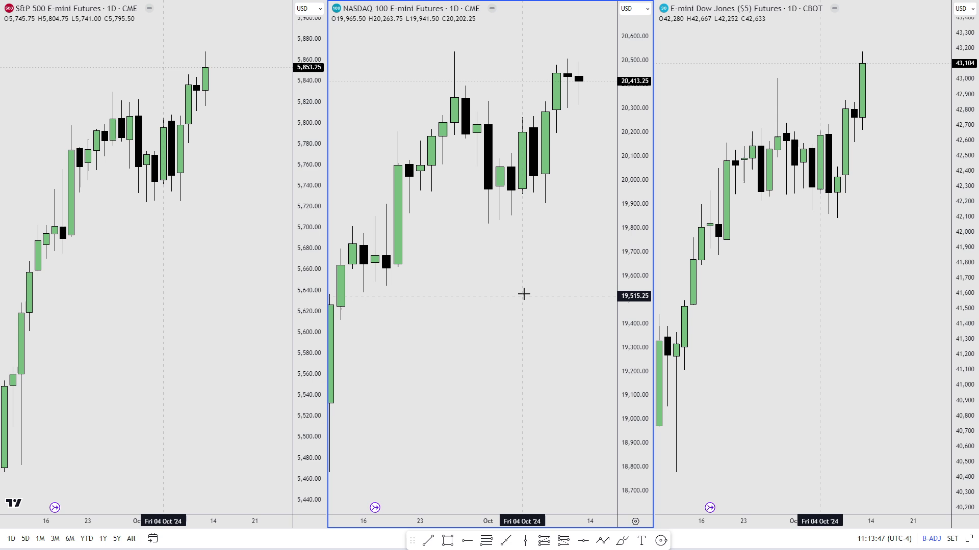
scroll(481, 307, "up", 2)
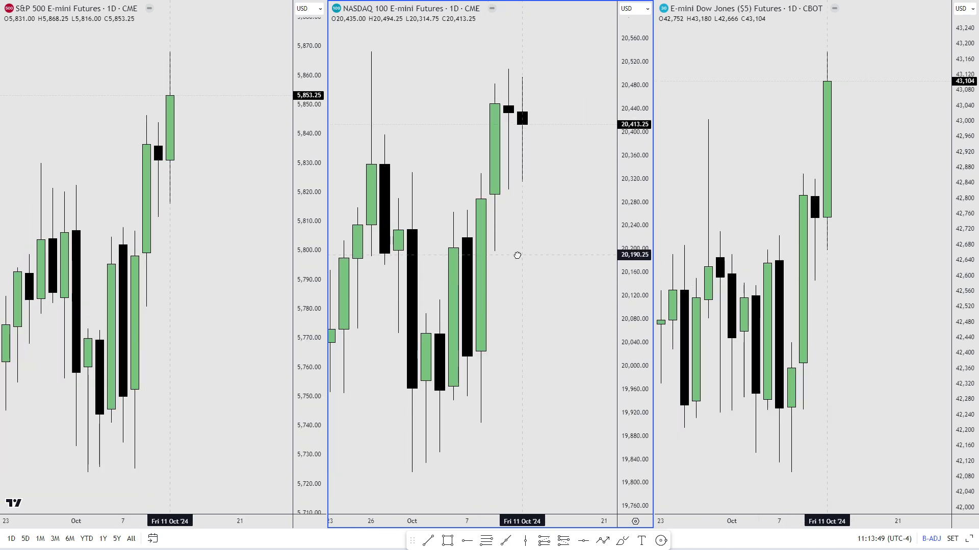